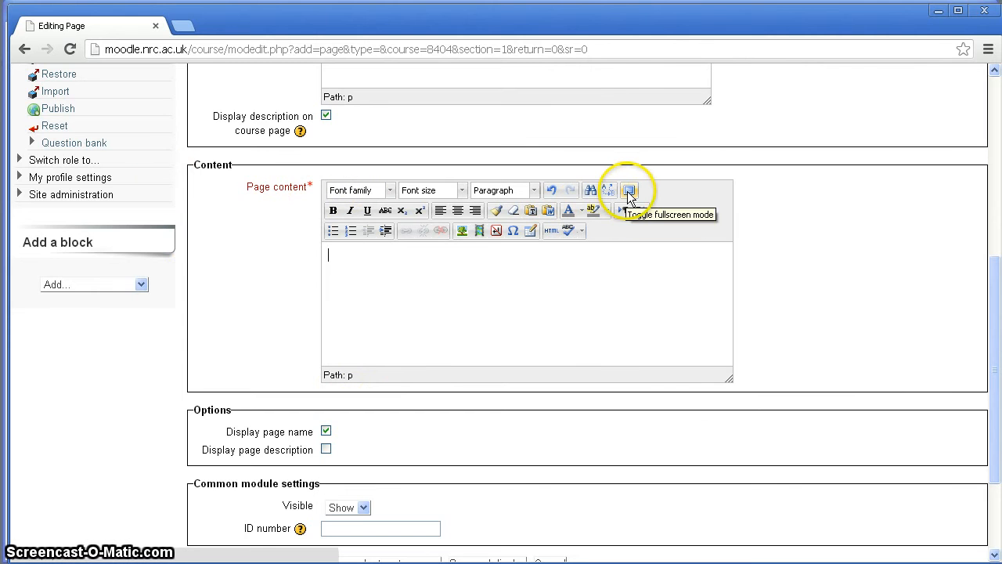
# Step: Switch the page content editor to fullscreen mode and place the cursor in the empty content area
pyautogui.click(629, 191)
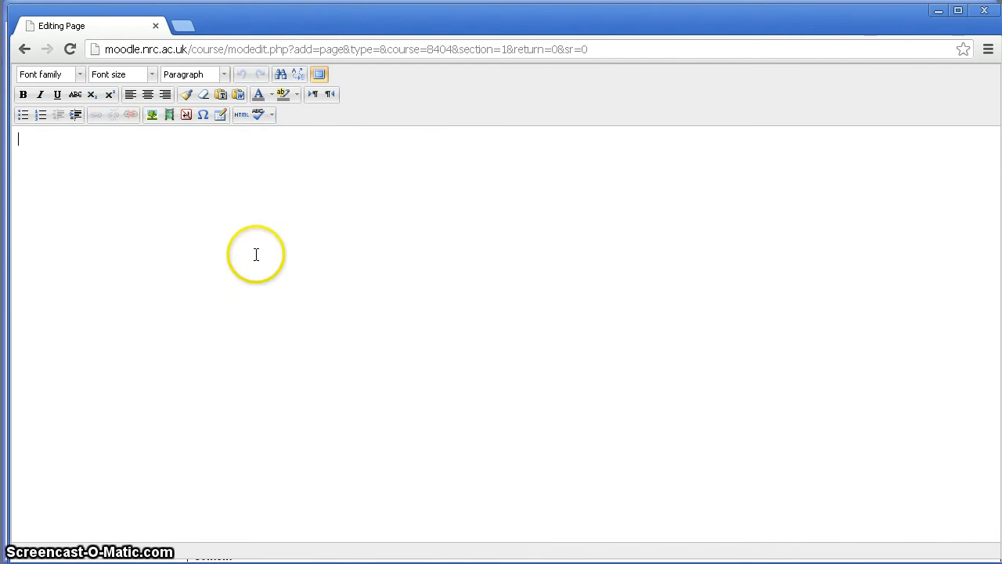
pyautogui.click(319, 75)
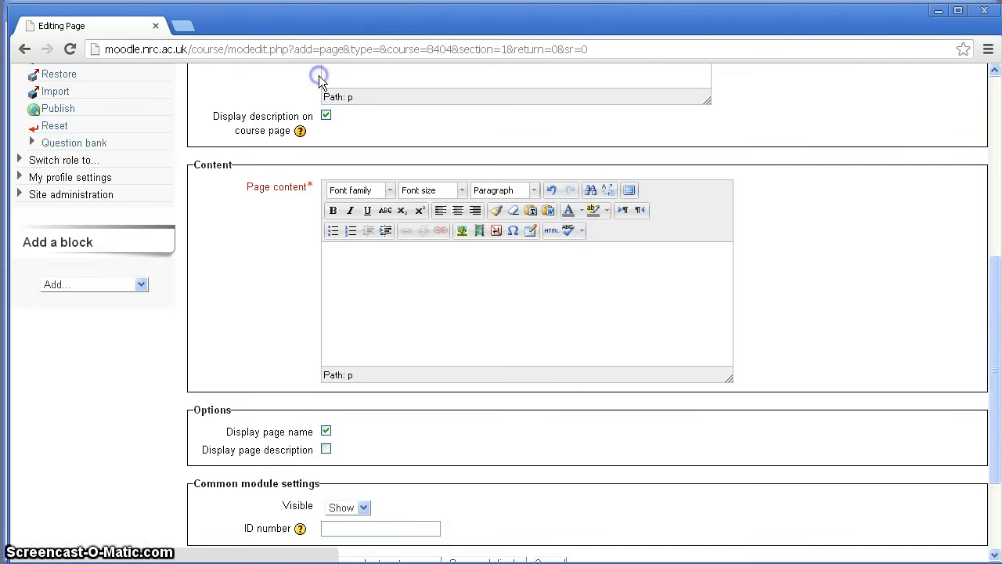
pyautogui.click(629, 193)
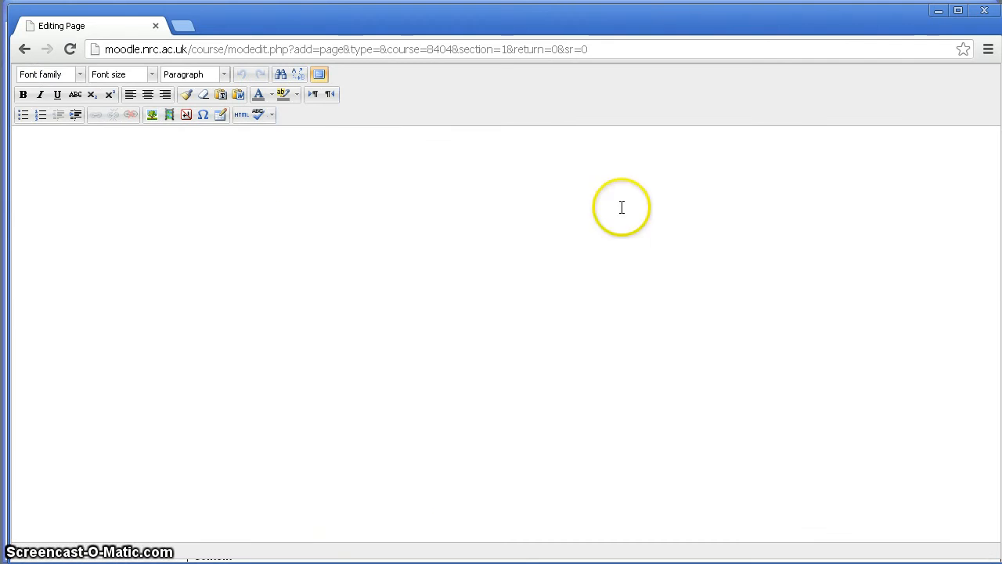
pyautogui.click(121, 201)
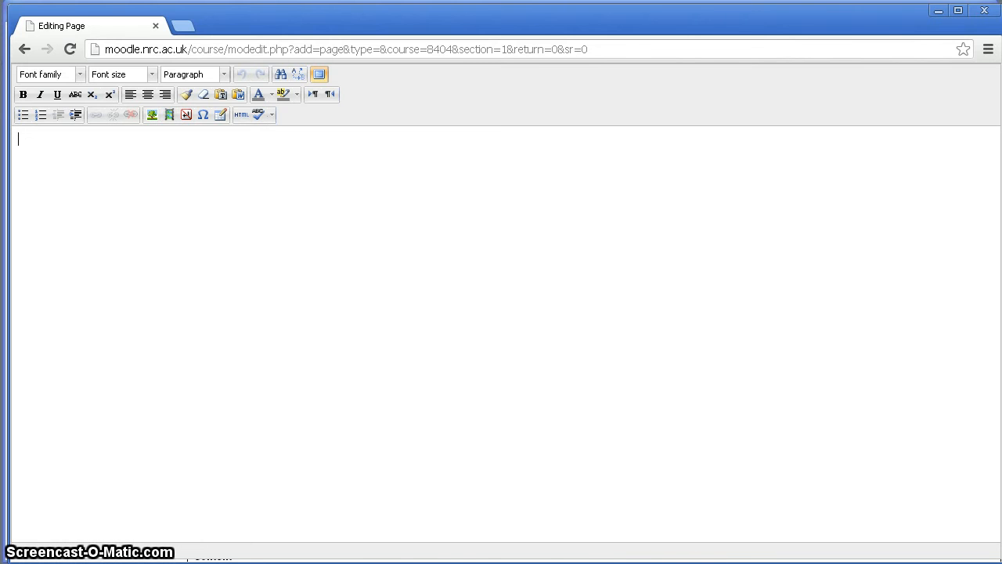
# Step: View the Grapes of Wrath picture in the Windows picture viewer and upload that file from the Moodle Test folder as the page's image
pyautogui.click(591, 563)
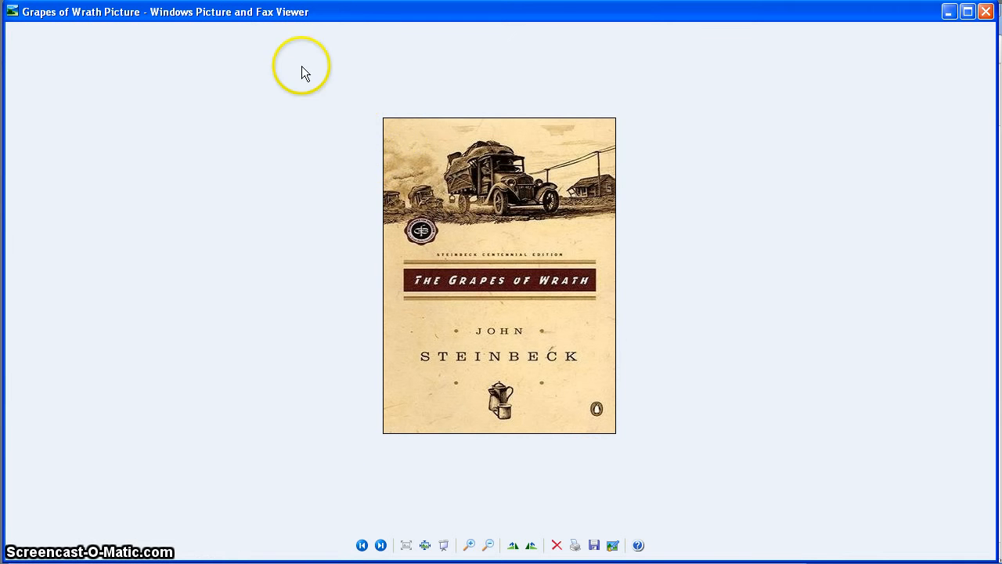
pyautogui.click(947, 15)
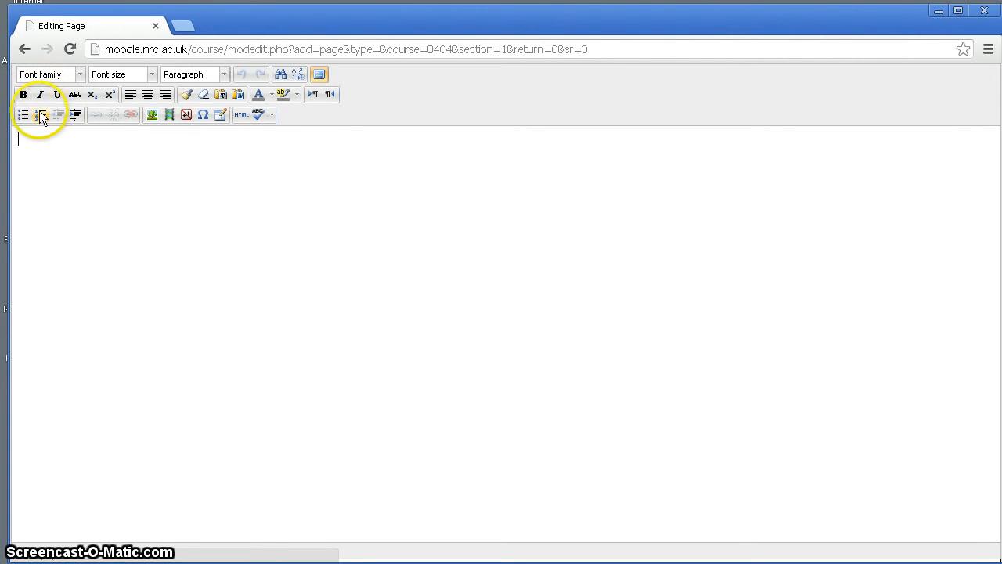
pyautogui.click(151, 115)
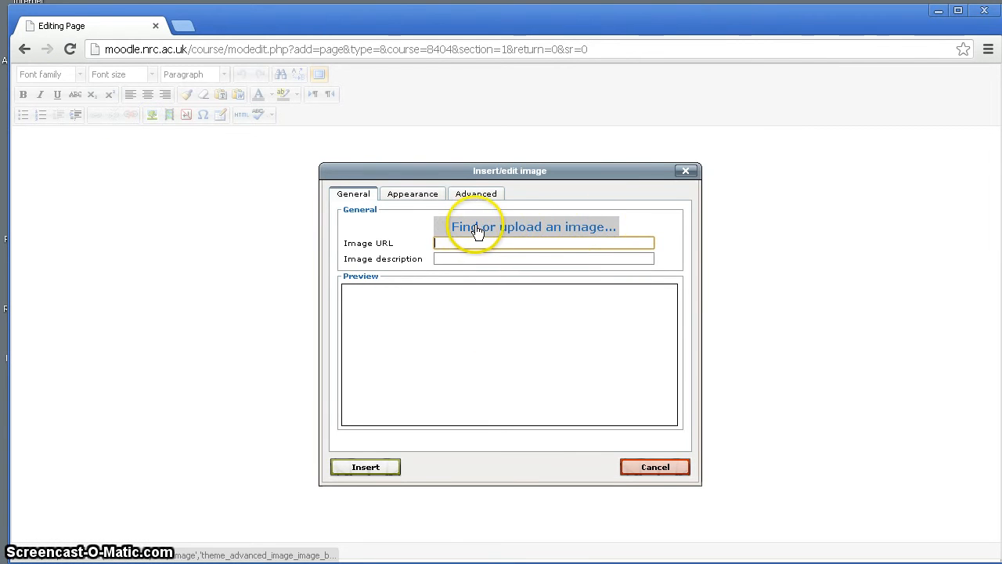
pyautogui.click(529, 229)
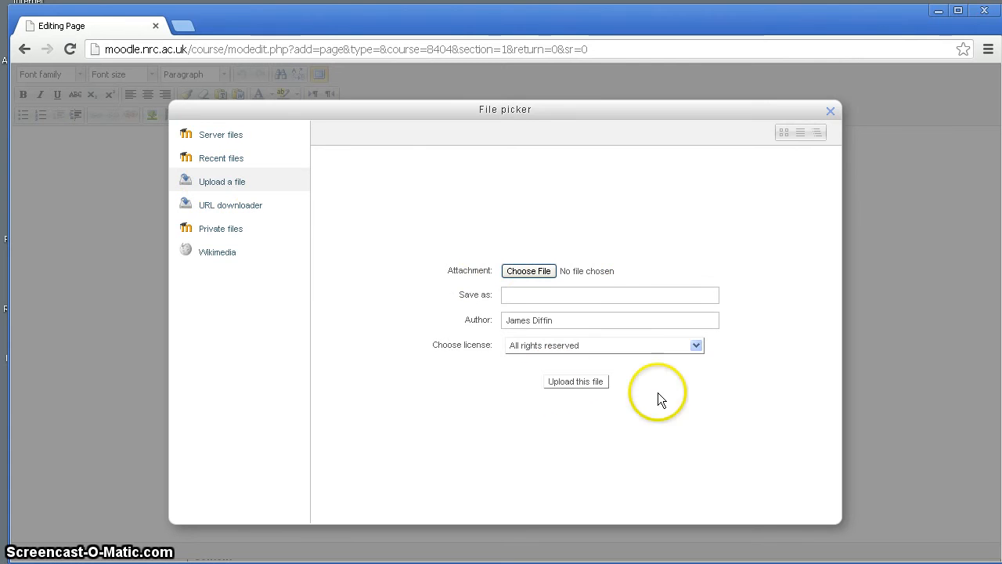
pyautogui.click(527, 272)
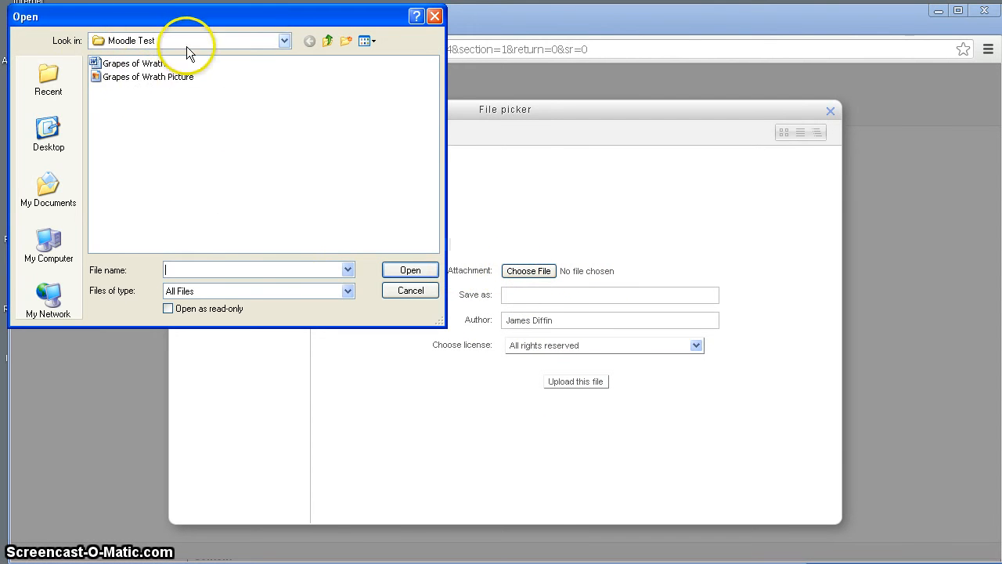
pyautogui.click(125, 77)
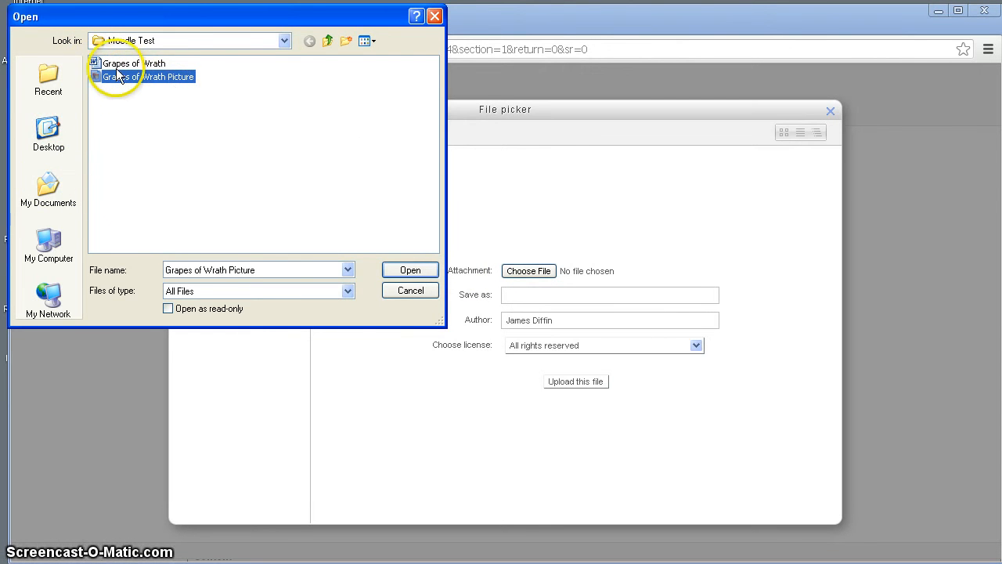
pyautogui.moveTo(134, 76)
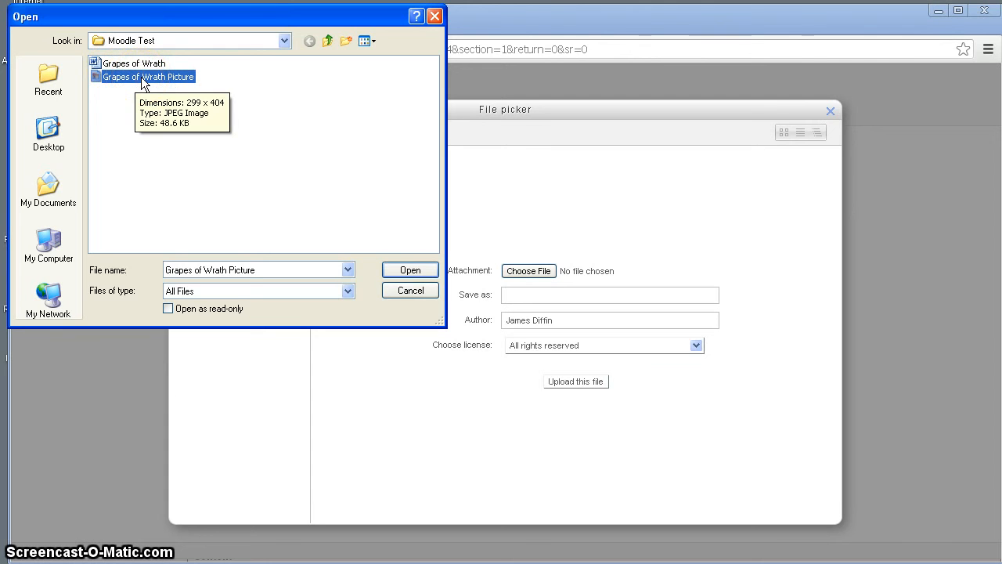
pyautogui.doubleClick(141, 77)
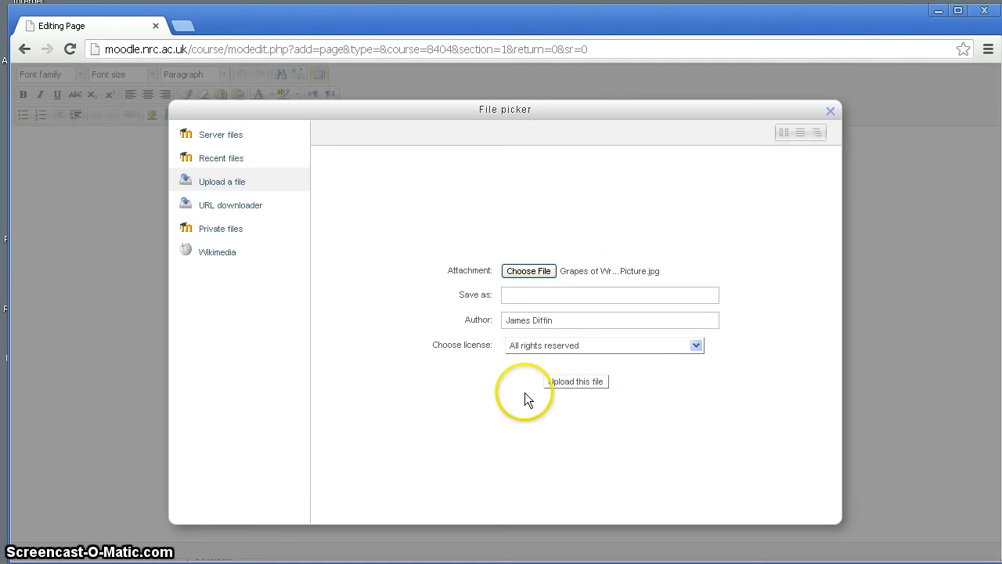
pyautogui.click(561, 385)
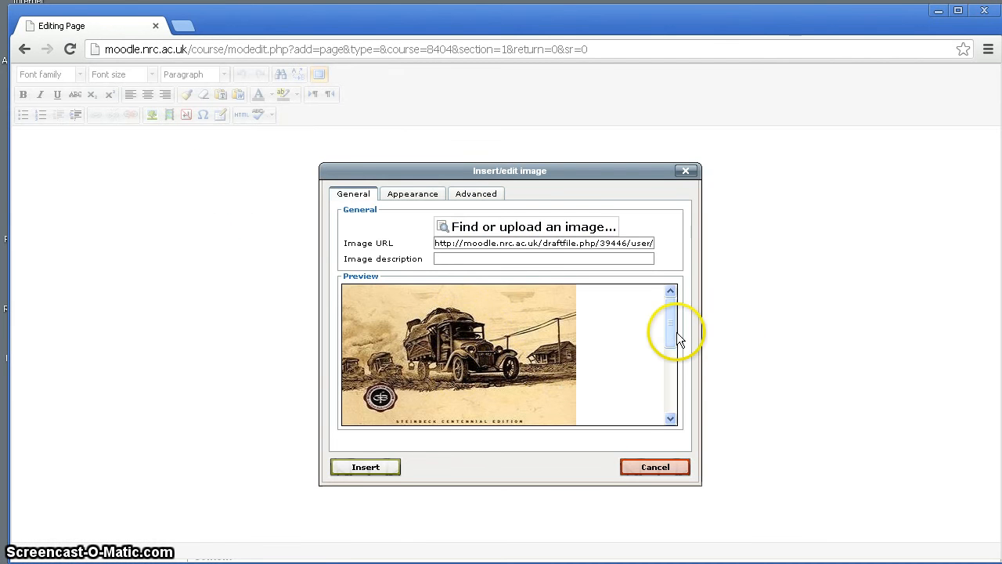
# Step: Examine the uploaded image's preview, description field, alignment options and dimensions in the image settings
pyautogui.moveTo(673, 331)
pyautogui.mouseDown()
pyautogui.moveTo(666, 405)
pyautogui.moveTo(668, 327)
pyautogui.mouseUp()
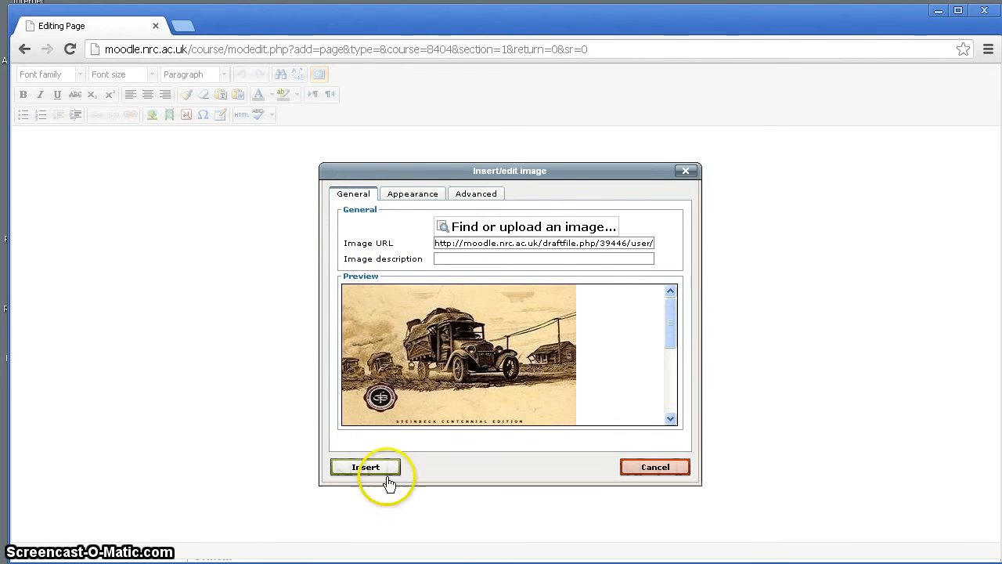
pyautogui.click(440, 259)
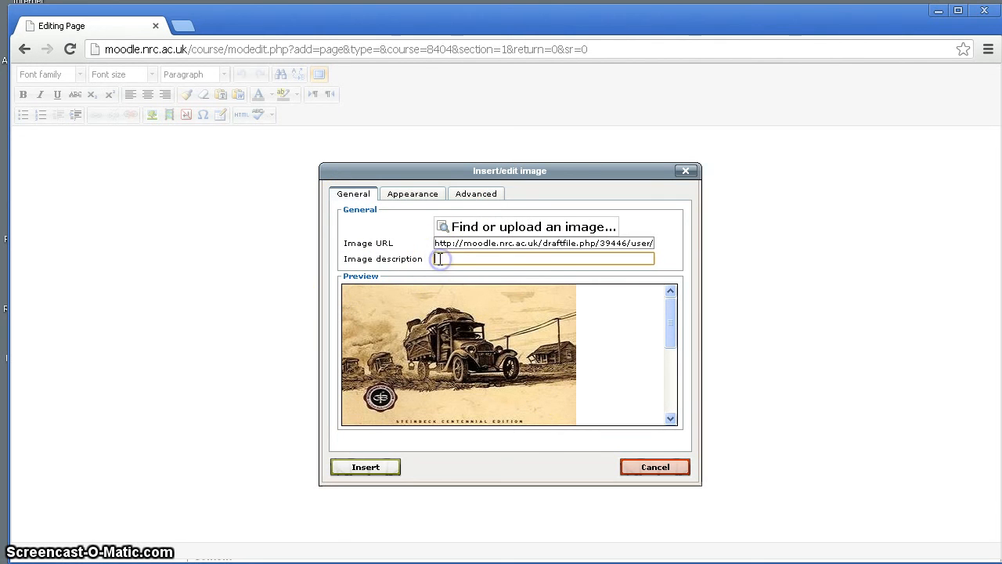
pyautogui.click(410, 200)
pyautogui.click(486, 226)
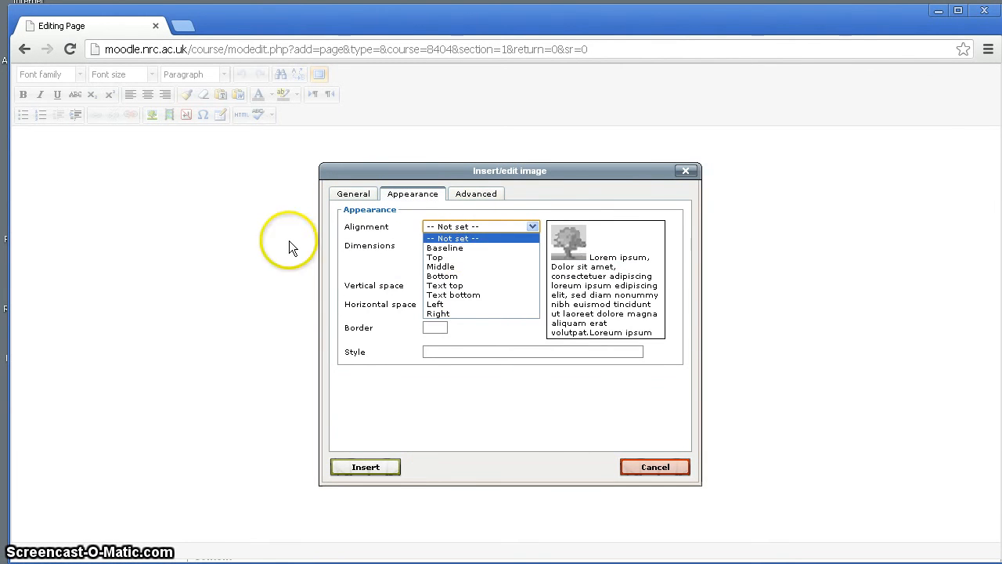
pyautogui.click(442, 246)
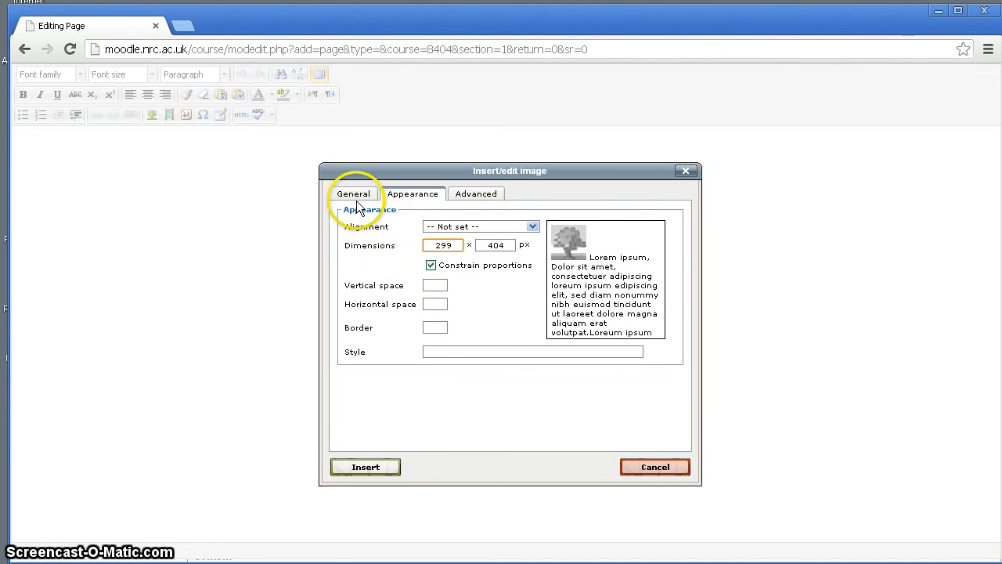
# Step: Insert the uploaded book cover image into the page content without an image description
pyautogui.click(355, 195)
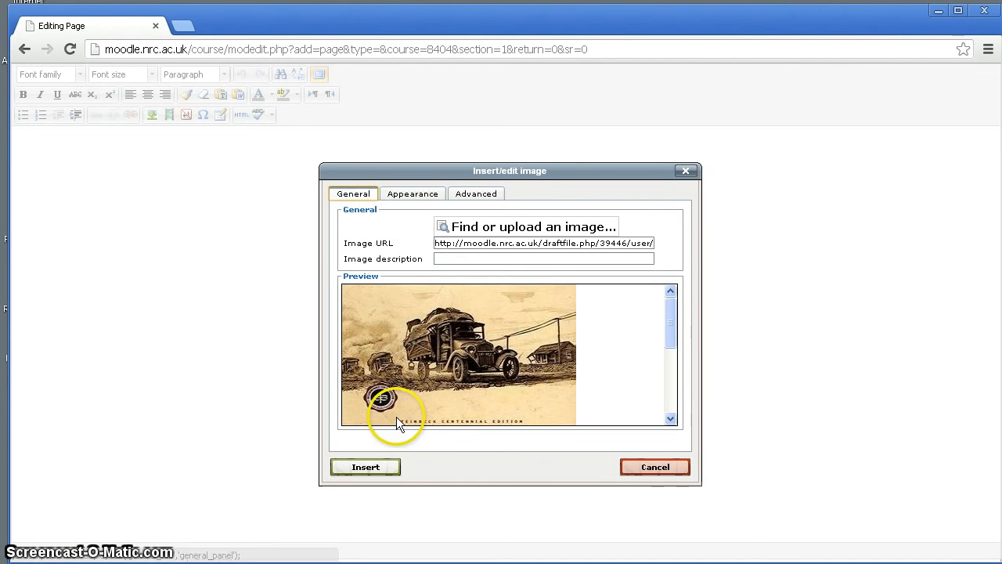
pyautogui.click(368, 467)
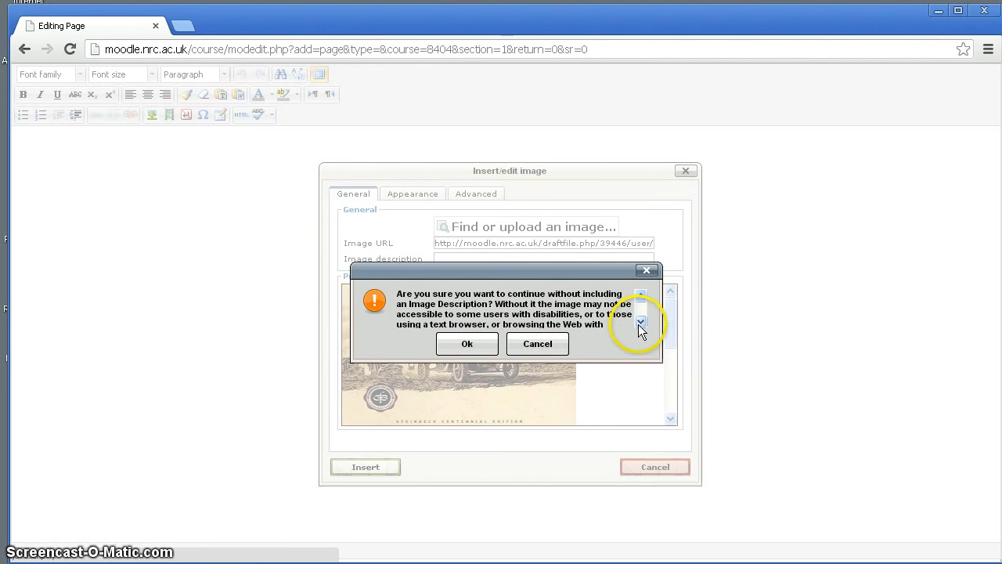
pyautogui.click(640, 323)
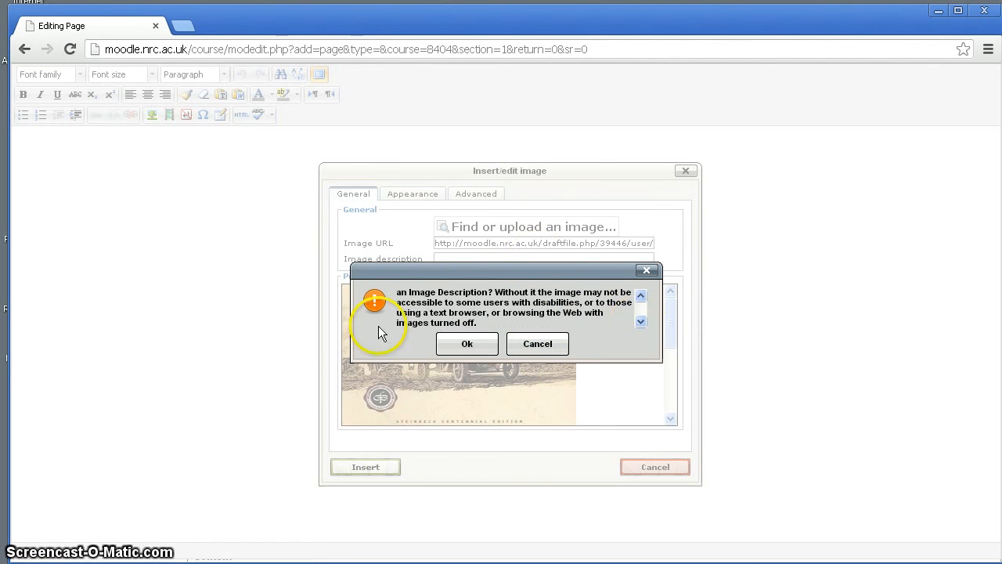
pyautogui.click(469, 345)
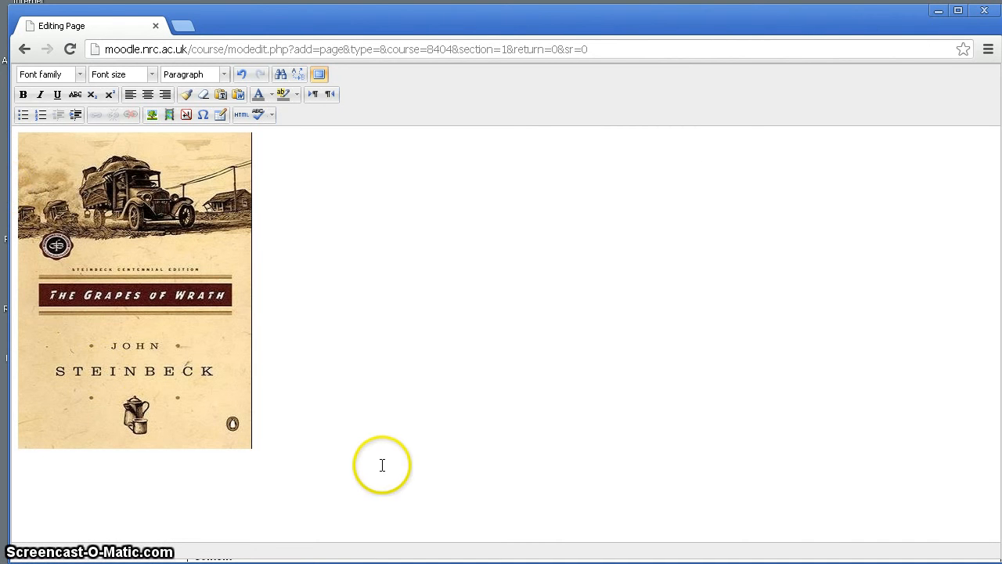
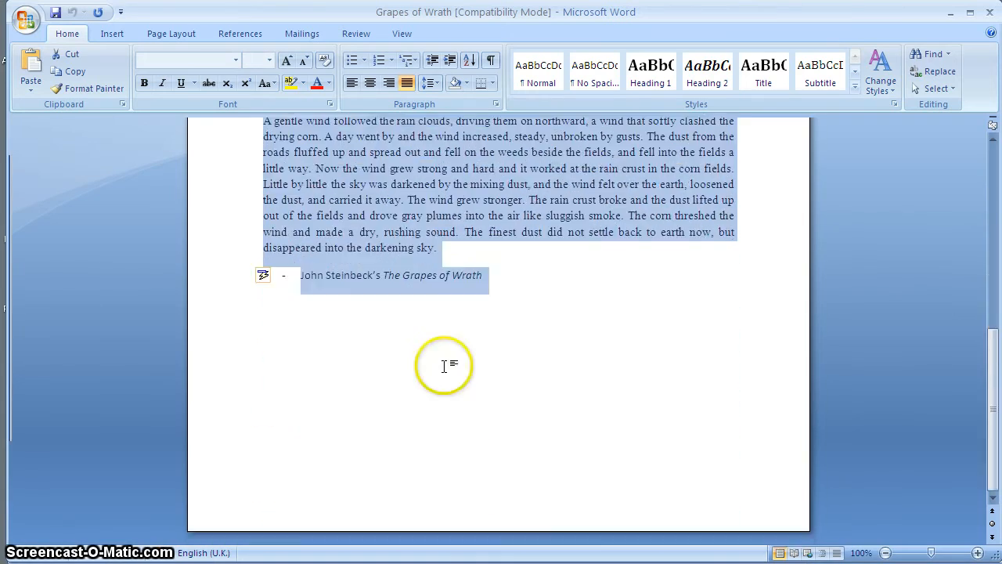
# Step: Look through the selected passage in the Word document Grapes of Wrath, copy it and return to the Moodle page editor
pyautogui.scroll(7, 447, 363)
pyautogui.scroll(4, 436, 396)
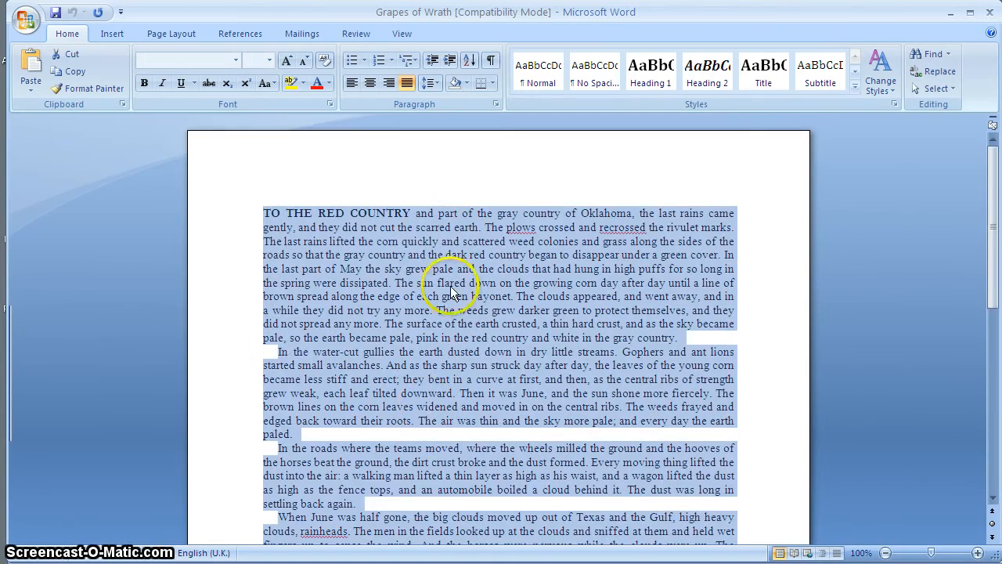
pyautogui.scroll(-6, 450, 286)
pyautogui.scroll(6, 446, 429)
pyautogui.scroll(-1, 439, 266)
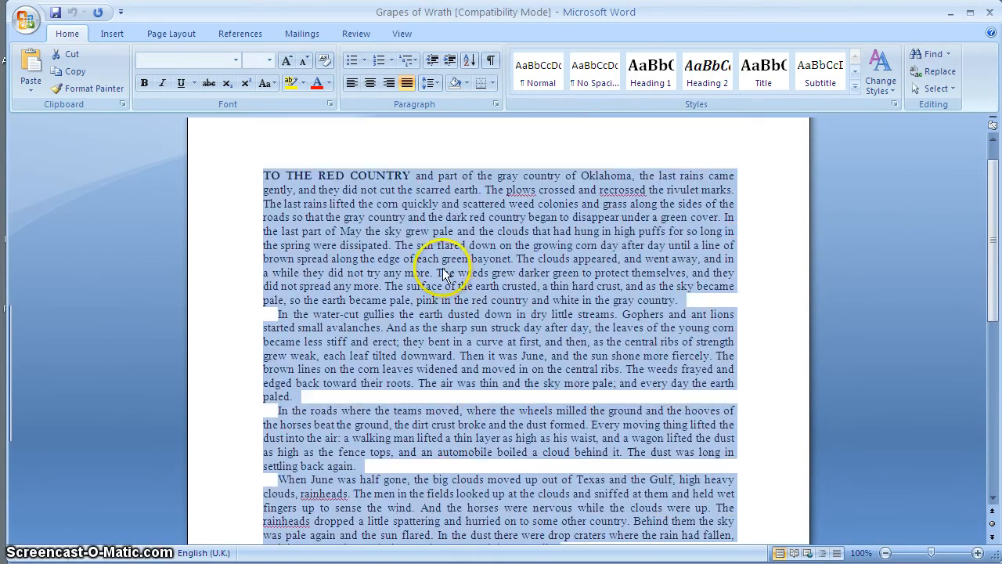
pyautogui.scroll(1, 436, 251)
pyautogui.scroll(-3, 444, 262)
pyautogui.scroll(3, 444, 274)
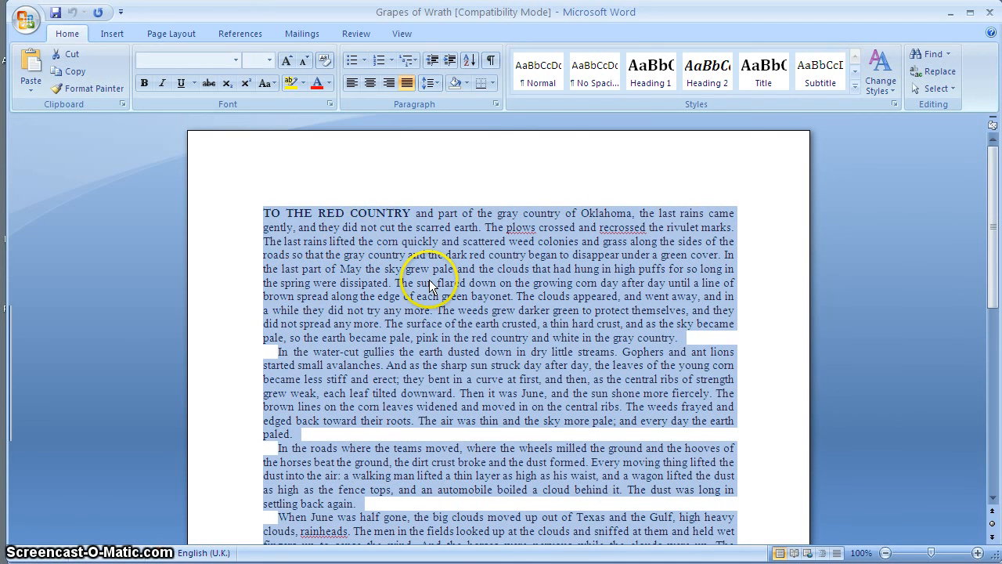
pyautogui.click(68, 70)
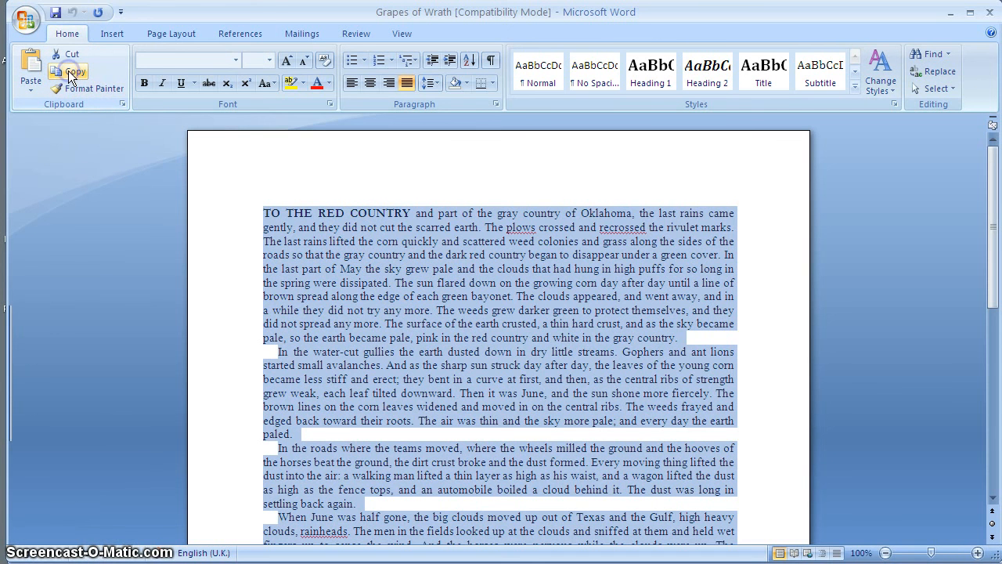
pyautogui.click(502, 560)
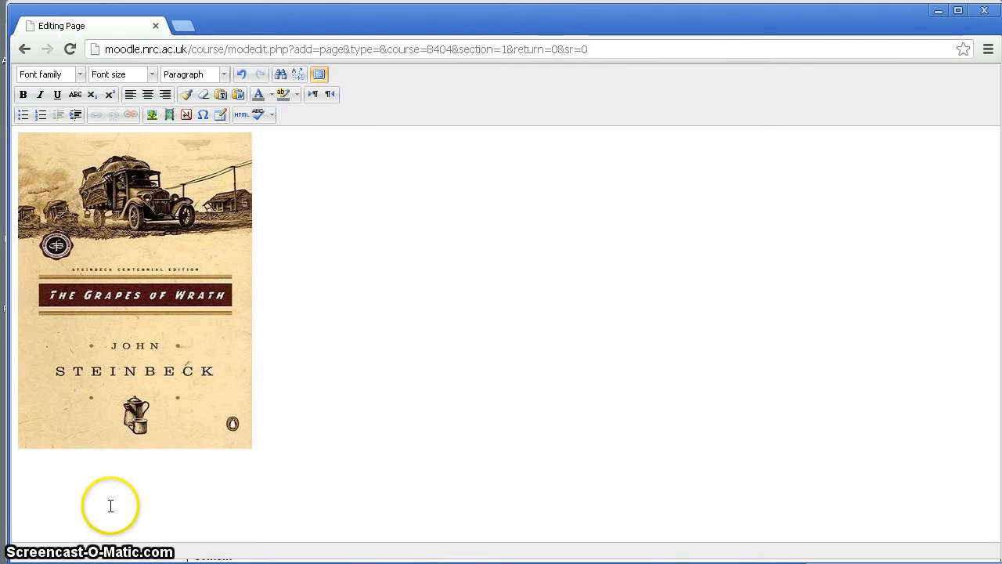
# Step: Try to paste the copied passage below the book cover using the editor's own Paste command
pyautogui.rightClick(26, 492)
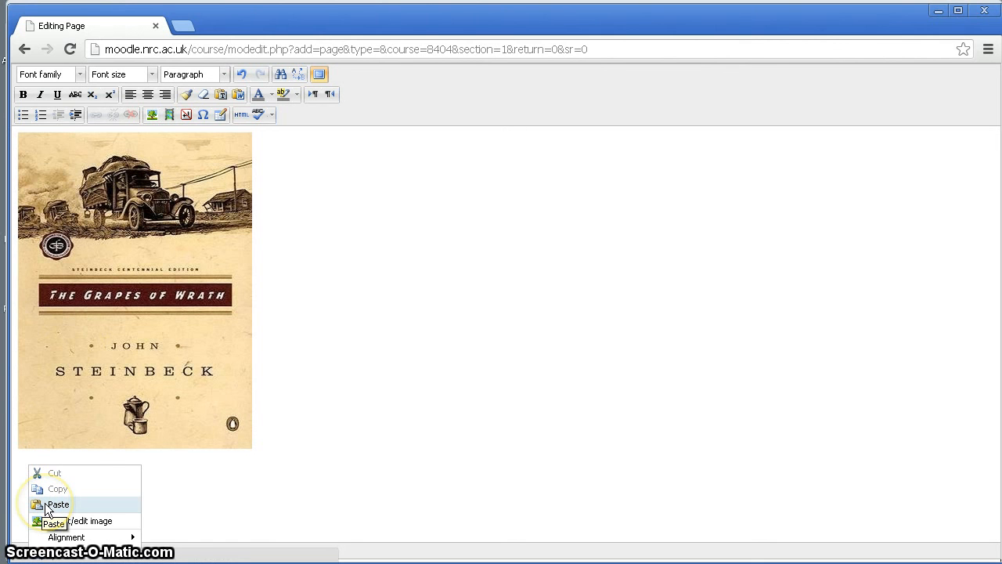
pyautogui.click(53, 512)
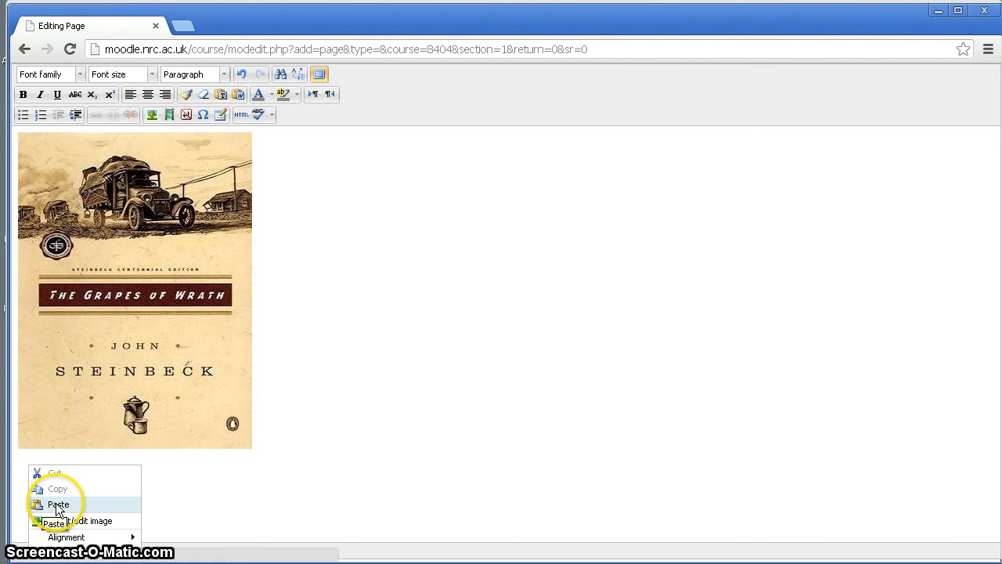
pyautogui.click(57, 509)
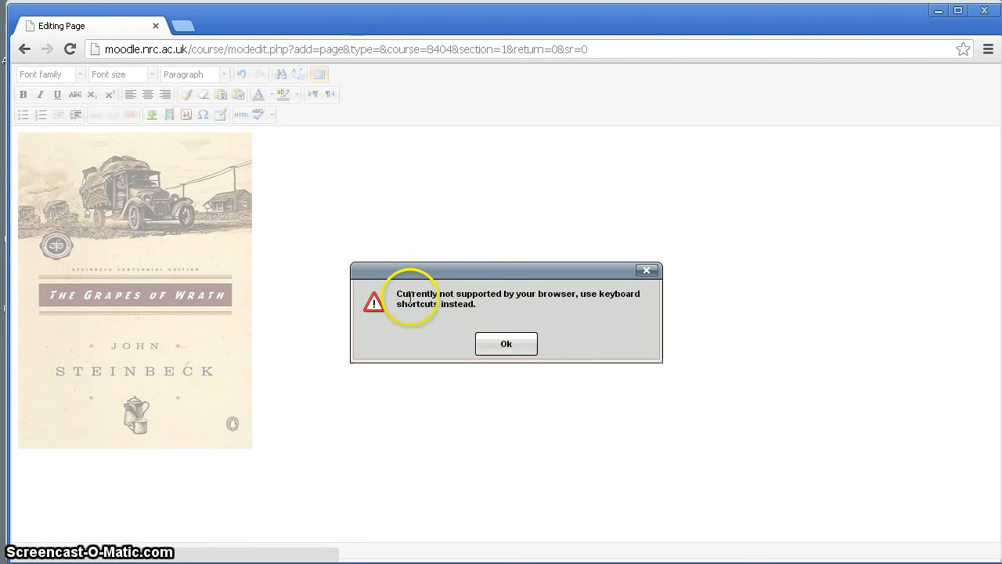
pyautogui.click(509, 344)
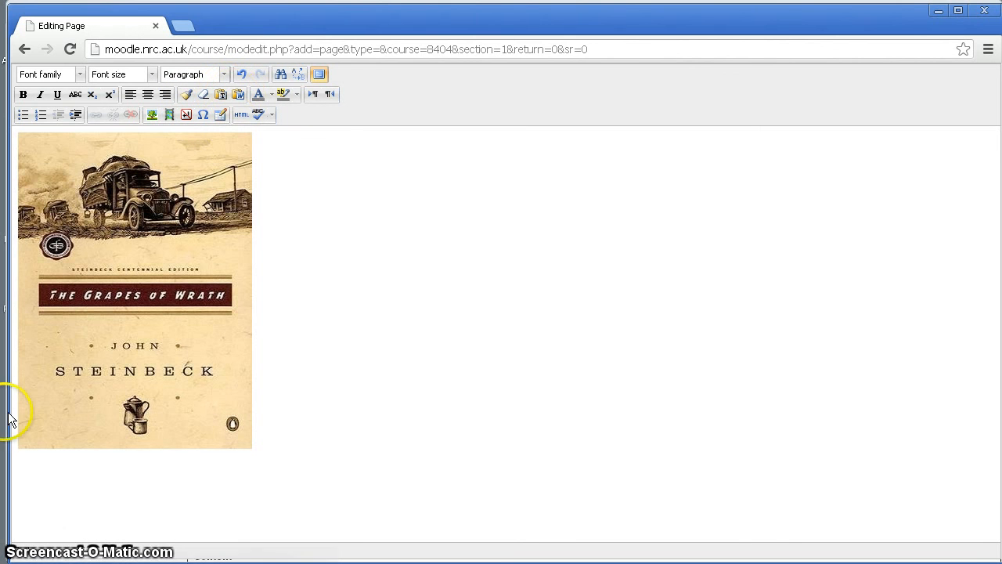
# Step: Paste the copied Grapes of Wrath passage on the line below the book cover and look over the pasted text
pyautogui.click(24, 490)
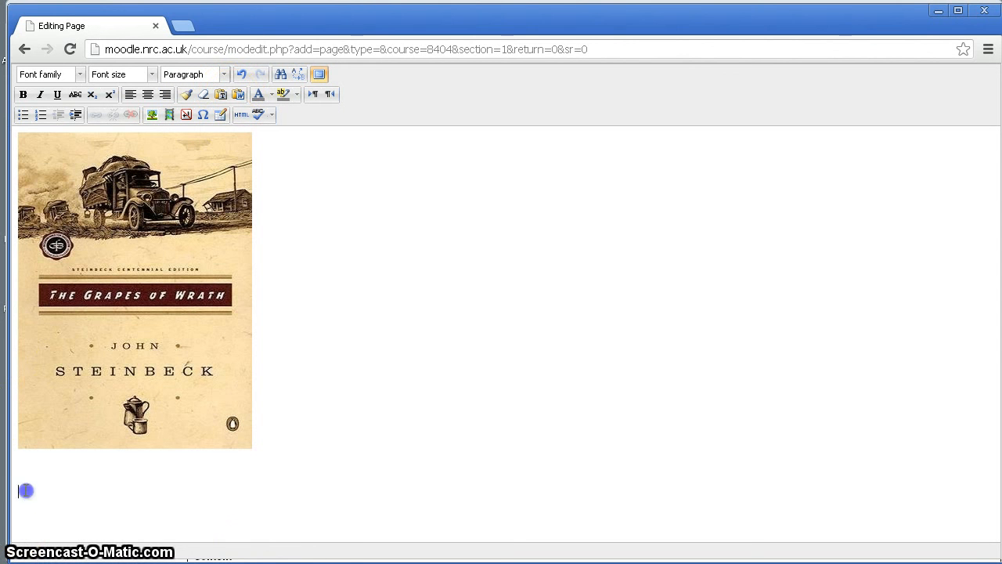
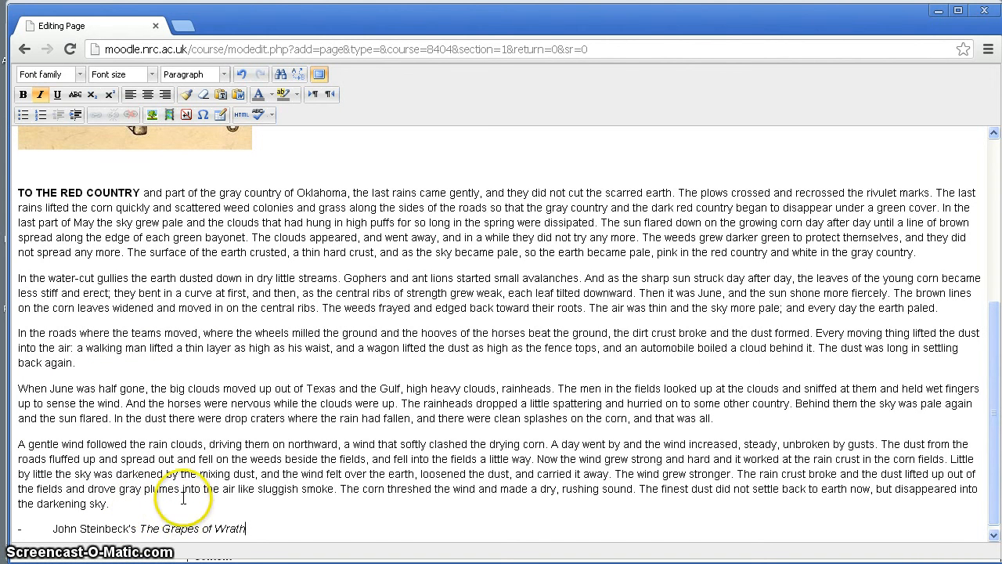
pyautogui.scroll(-1, 172, 485)
pyautogui.scroll(3, 94, 408)
pyautogui.scroll(-3, 47, 360)
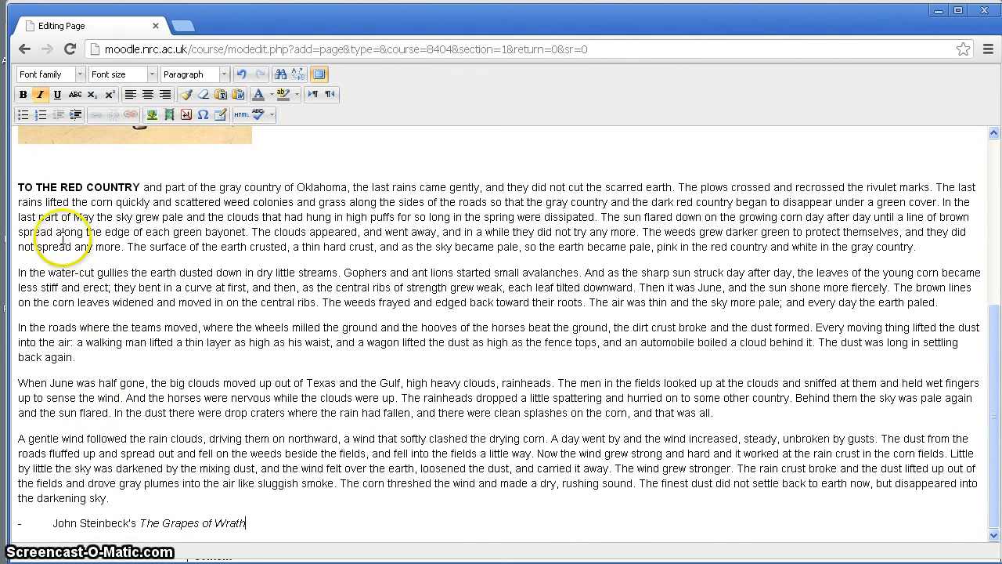